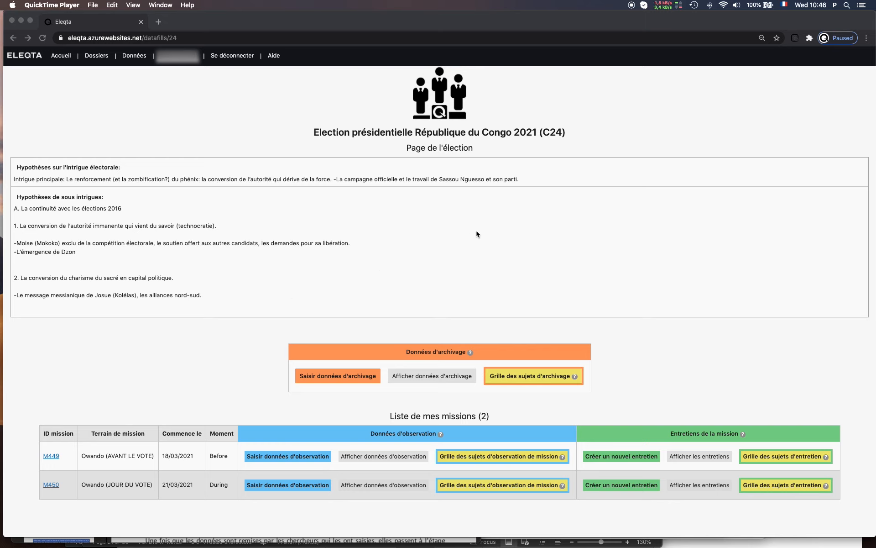
Display the list of archival data entries for the Congo 2021 presidential election (C24).
{"action": "scroll", "coordinate": [497, 229], "scroll_direction": "down", "scroll_amount": 1}
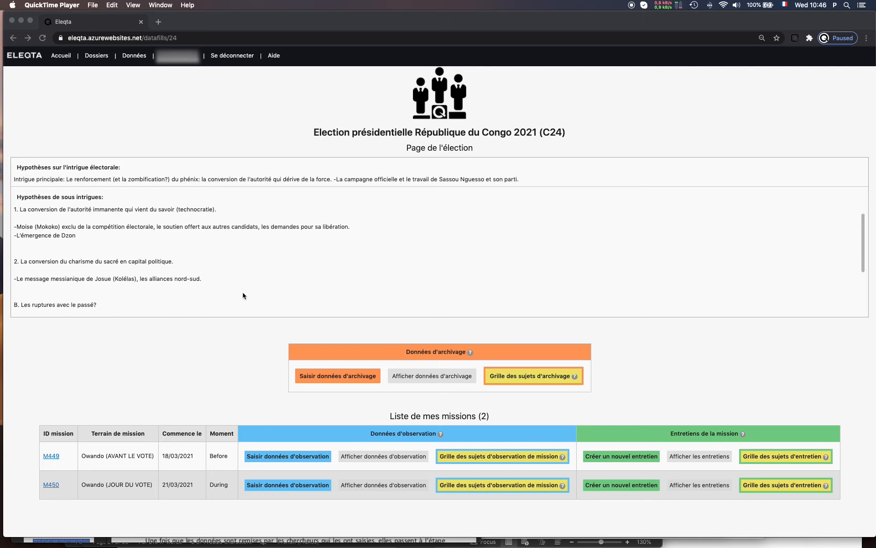
{"action": "scroll", "coordinate": [192, 356], "scroll_direction": "down", "scroll_amount": 2}
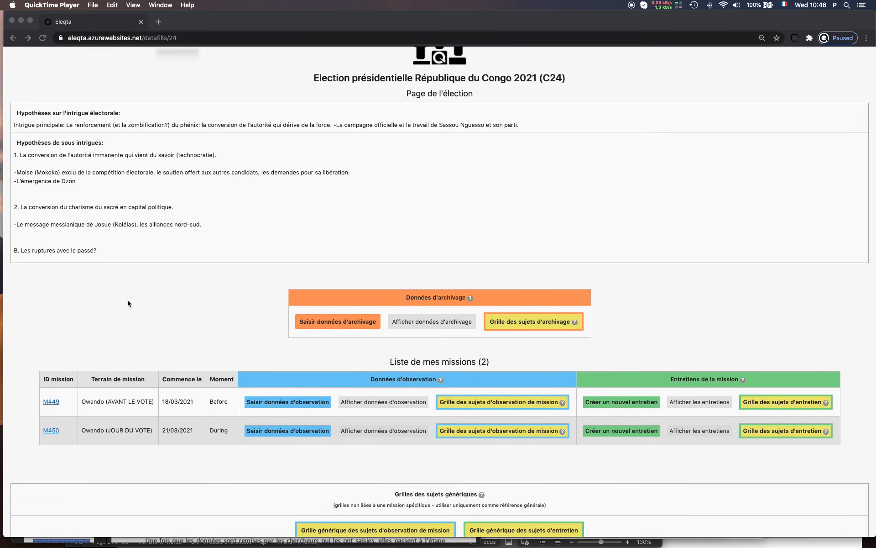
{"action": "scroll", "coordinate": [172, 297], "scroll_direction": "up", "scroll_amount": 1}
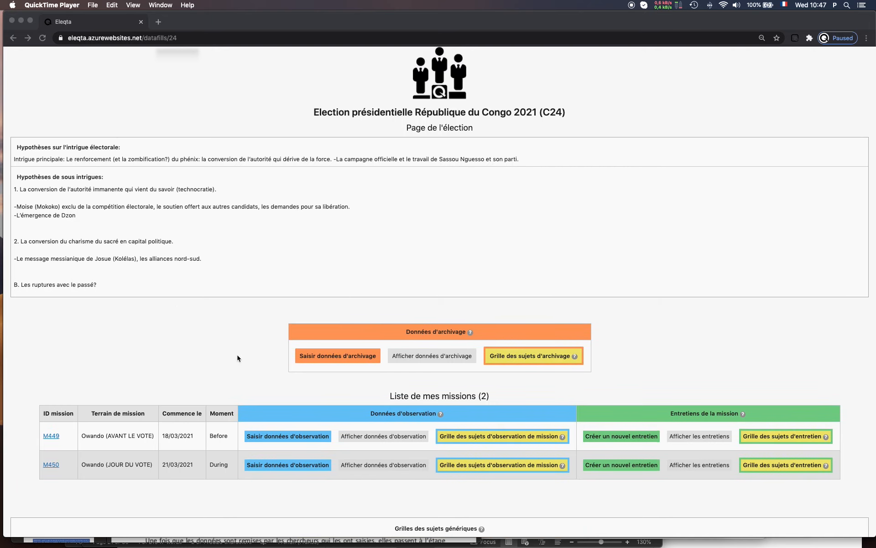
{"action": "scroll", "coordinate": [237, 354], "scroll_direction": "down", "scroll_amount": 1}
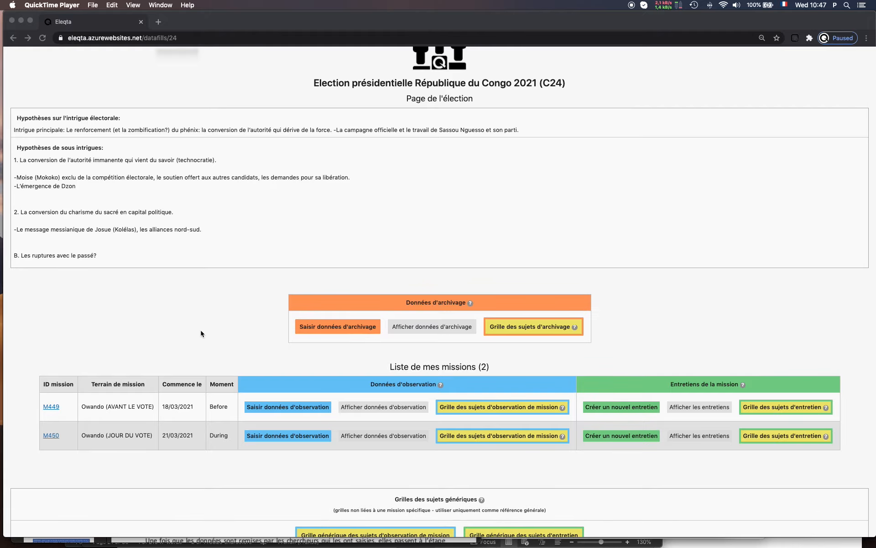
{"action": "scroll", "coordinate": [201, 331], "scroll_direction": "down", "scroll_amount": 1}
{"action": "scroll", "coordinate": [201, 330], "scroll_direction": "up", "scroll_amount": 1}
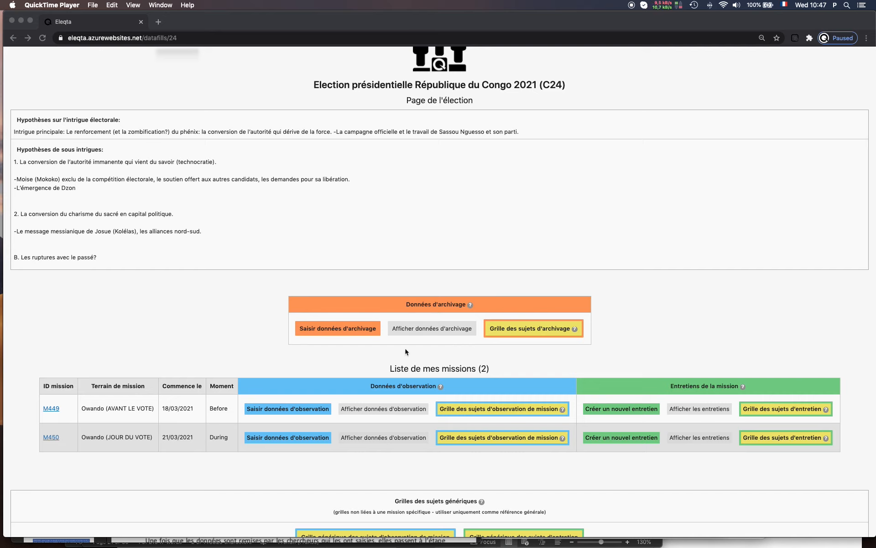
{"action": "scroll", "coordinate": [203, 322], "scroll_direction": "down", "scroll_amount": 1}
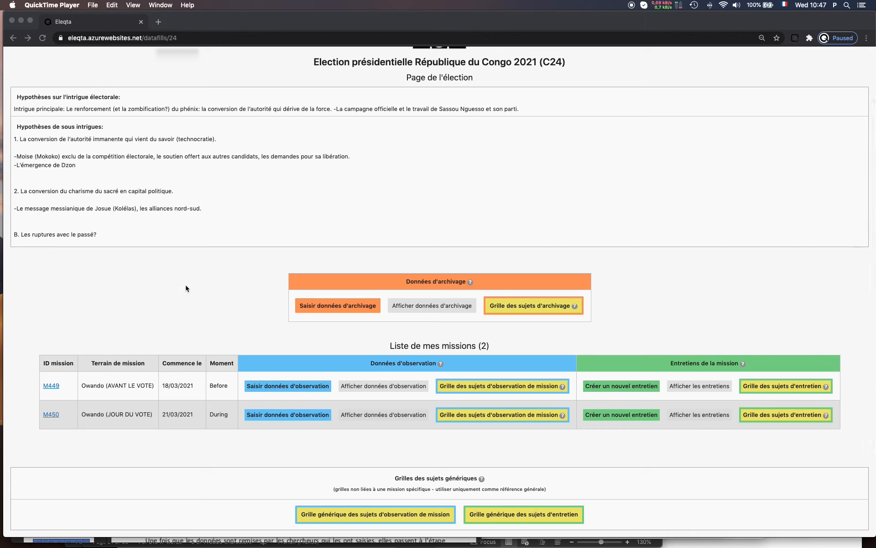
{"action": "left_click", "coordinate": [418, 309]}
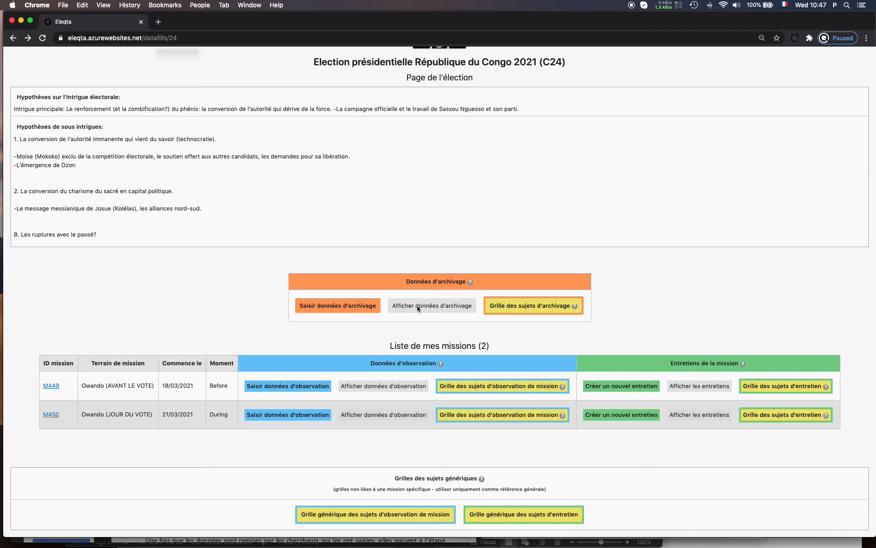
{"action": "left_click", "coordinate": [418, 307]}
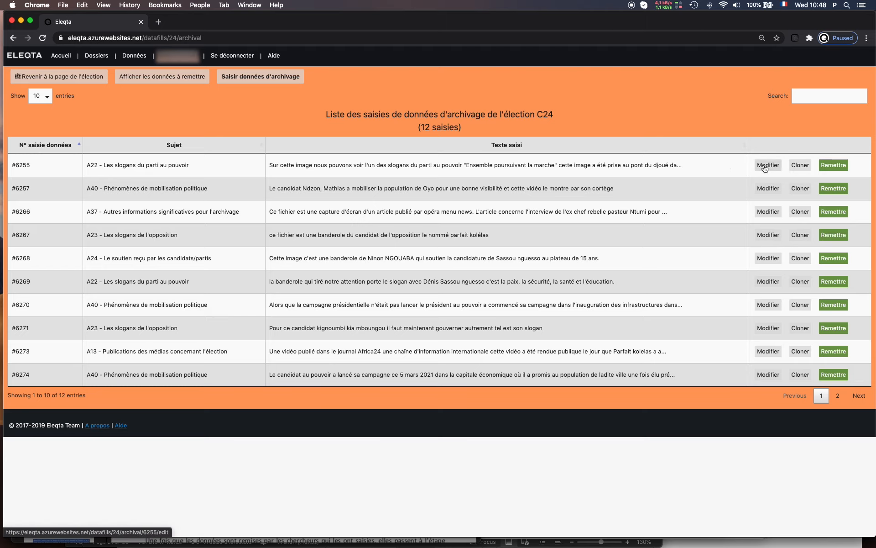
Open archival entry #6255 for editing and look through its form down to the researcher's analysis.
{"action": "left_click", "coordinate": [765, 167]}
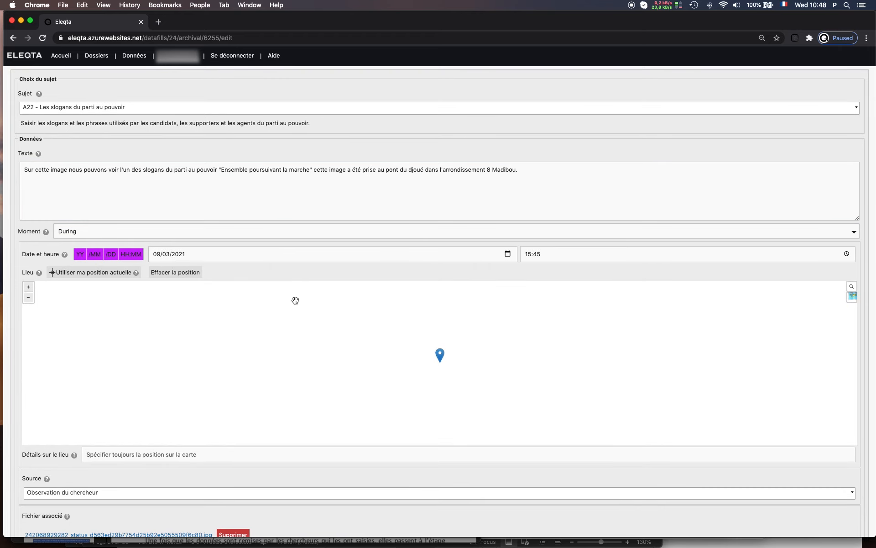
{"action": "scroll", "coordinate": [13, 262], "scroll_direction": "down", "scroll_amount": 5}
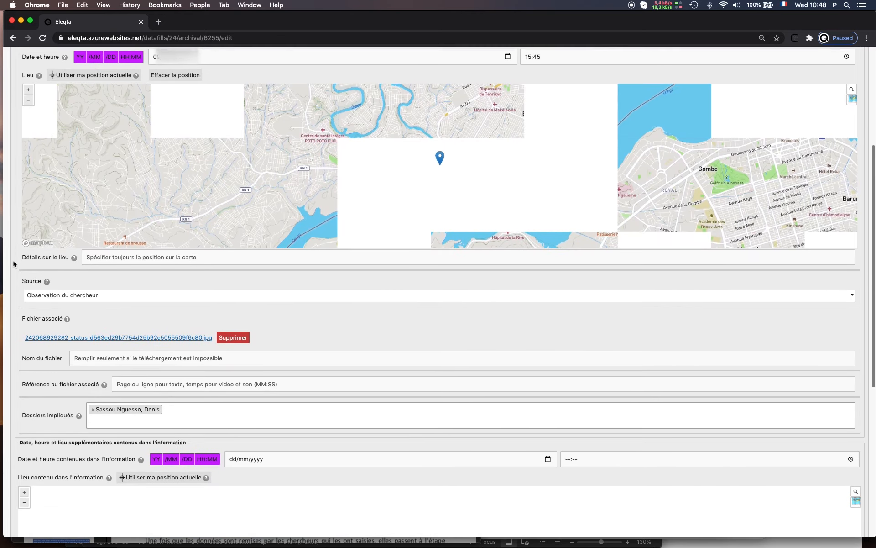
{"action": "scroll", "coordinate": [13, 264], "scroll_direction": "down", "scroll_amount": 5}
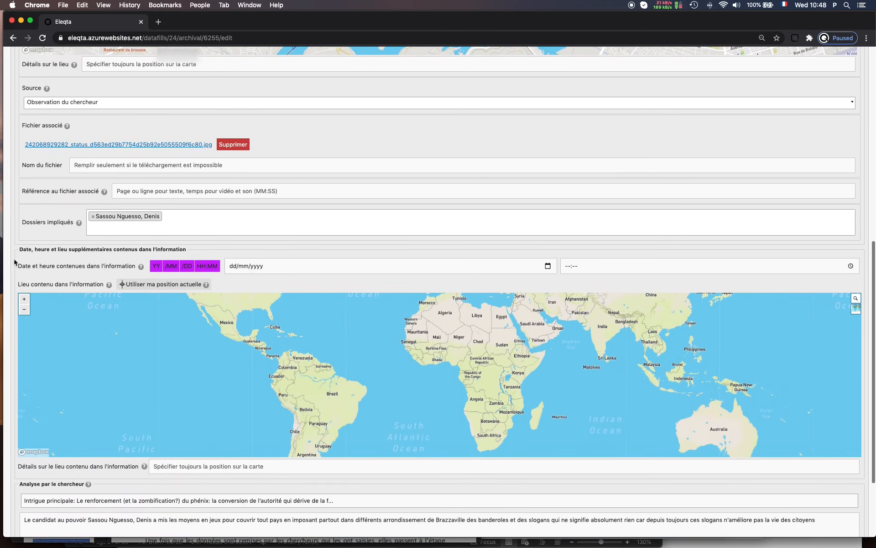
{"action": "scroll", "coordinate": [14, 261], "scroll_direction": "down", "scroll_amount": 1}
{"action": "scroll", "coordinate": [14, 261], "scroll_direction": "up", "scroll_amount": 4}
{"action": "scroll", "coordinate": [15, 262], "scroll_direction": "down", "scroll_amount": 6}
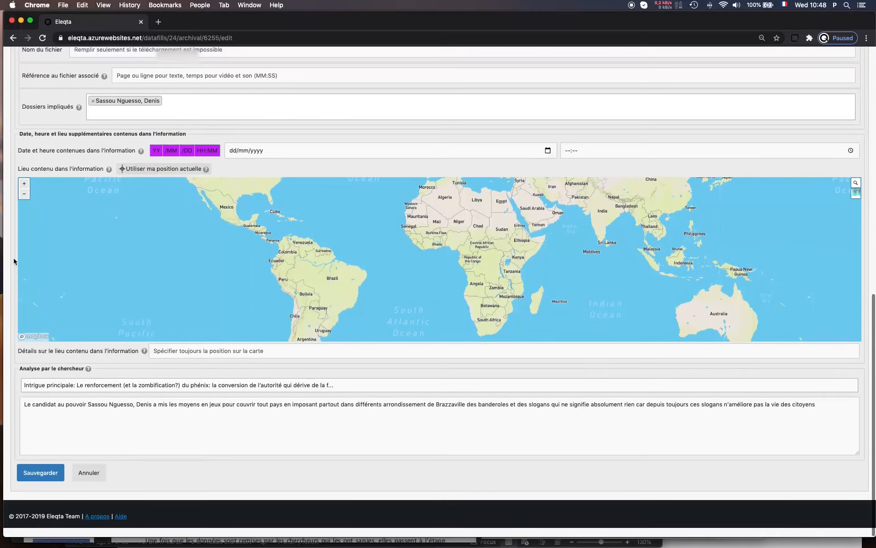
{"action": "scroll", "coordinate": [14, 261], "scroll_direction": "up", "scroll_amount": 13}
{"action": "scroll", "coordinate": [13, 261], "scroll_direction": "down", "scroll_amount": 6}
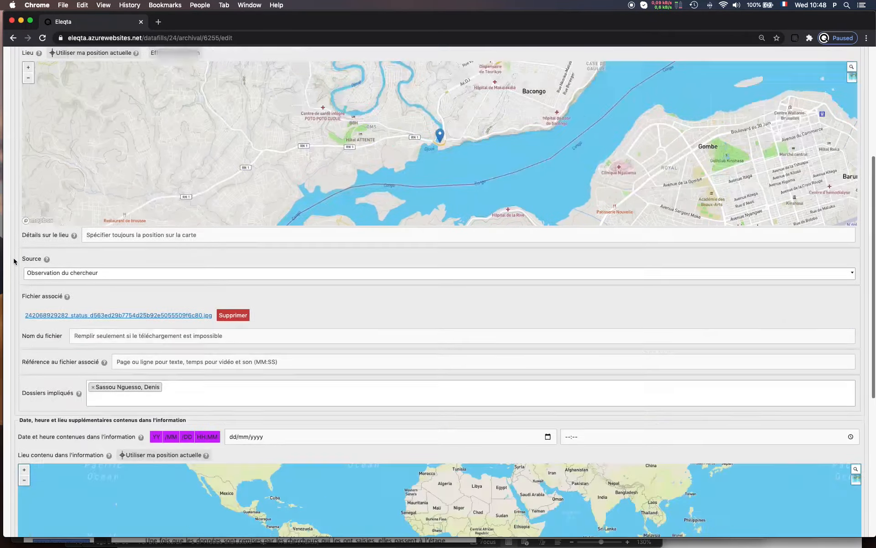
{"action": "scroll", "coordinate": [14, 261], "scroll_direction": "down", "scroll_amount": 6}
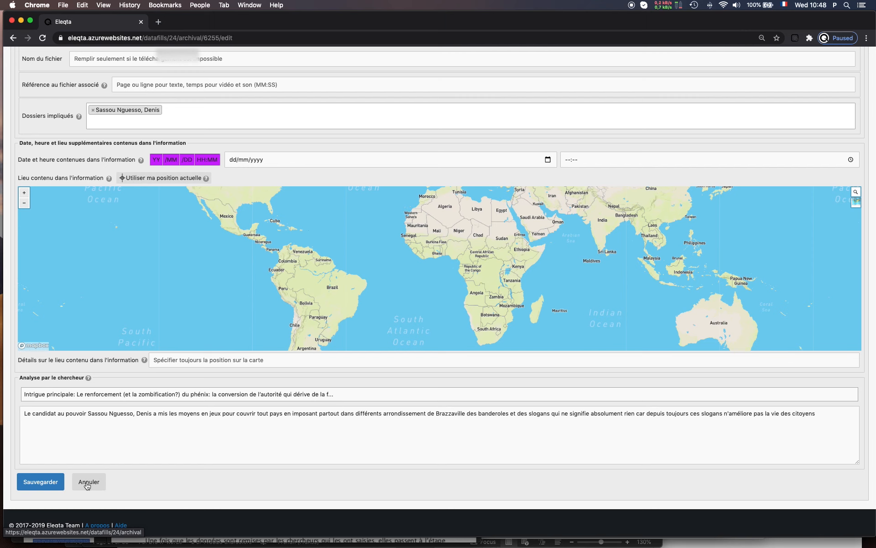
Review the entry's subject, text, moment, date and time, and map location once more from the beginning of the form.
{"action": "scroll", "coordinate": [69, 444], "scroll_direction": "up", "scroll_amount": 5}
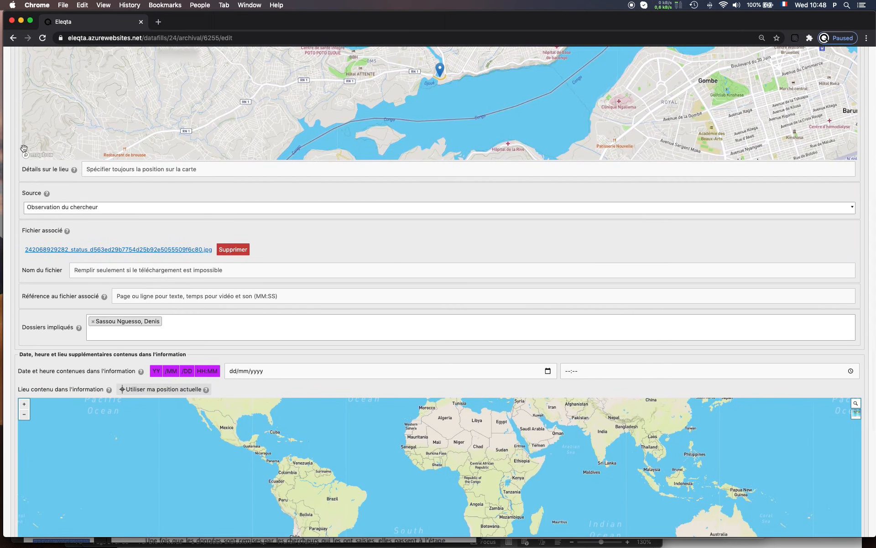
{"action": "scroll", "coordinate": [19, 174], "scroll_direction": "up", "scroll_amount": 5}
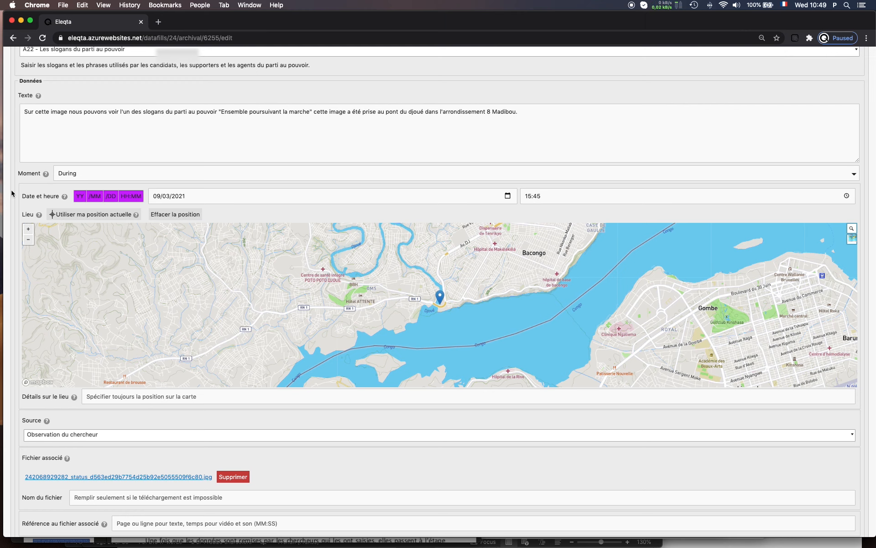
{"action": "scroll", "coordinate": [14, 187], "scroll_direction": "up", "scroll_amount": 1}
{"action": "scroll", "coordinate": [13, 187], "scroll_direction": "up", "scroll_amount": 3}
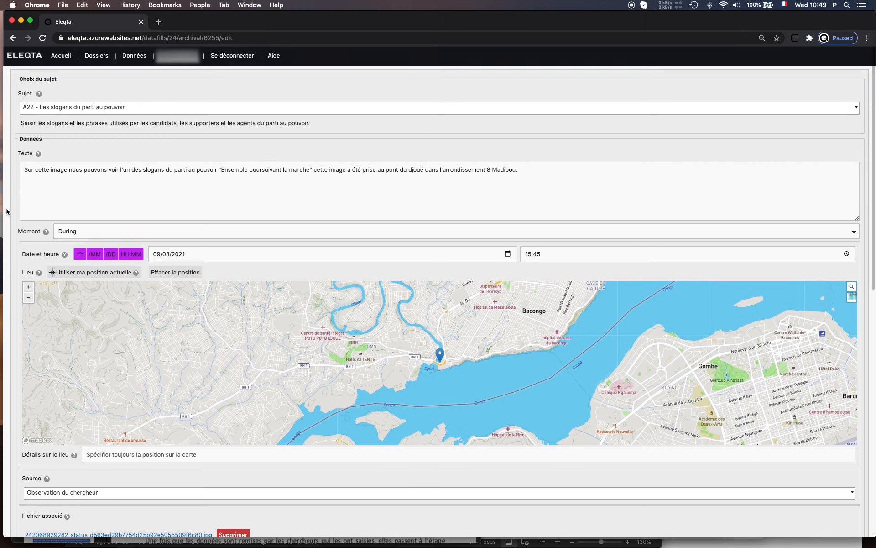
{"action": "scroll", "coordinate": [12, 222], "scroll_direction": "down", "scroll_amount": 3}
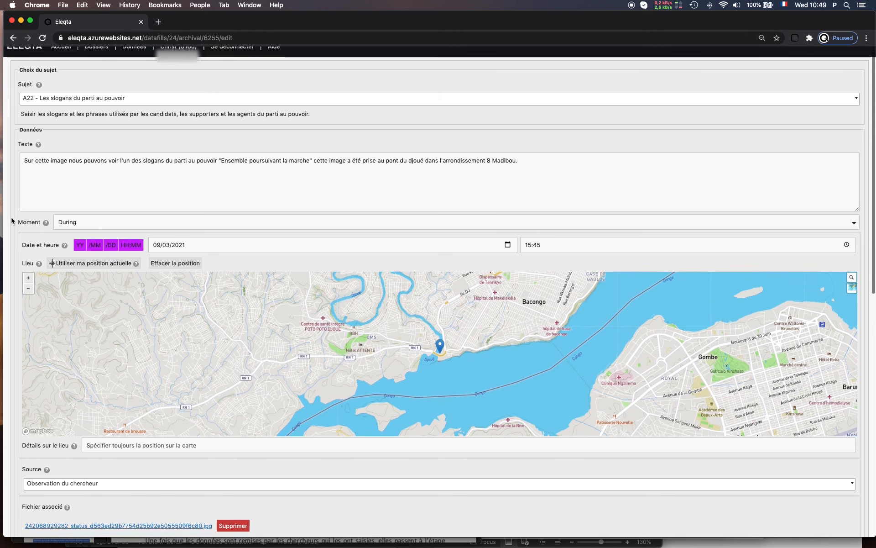
{"action": "scroll", "coordinate": [12, 220], "scroll_direction": "down", "scroll_amount": 10}
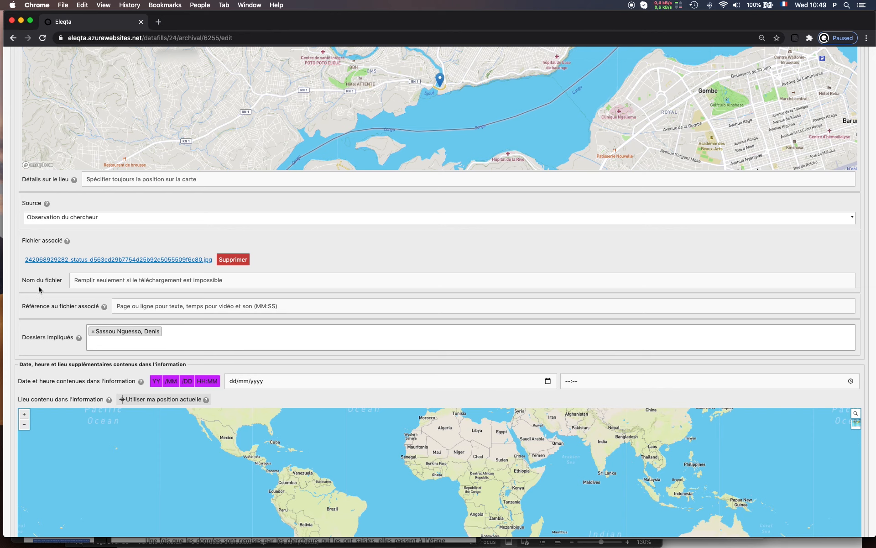
Download the entry's associated JPEG image to the Desktop, open it for viewing, and return to the edit form.
{"action": "scroll", "coordinate": [41, 292], "scroll_direction": "down", "scroll_amount": 4}
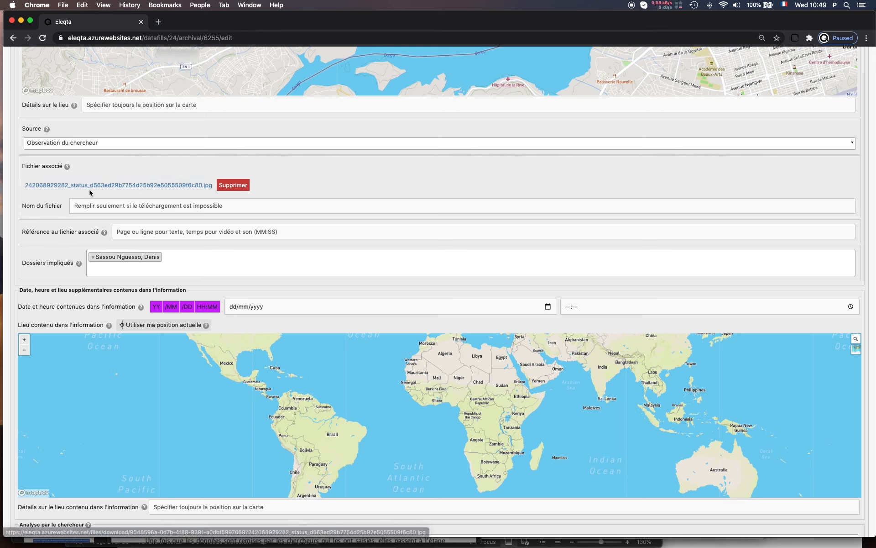
{"action": "left_click", "coordinate": [130, 187]}
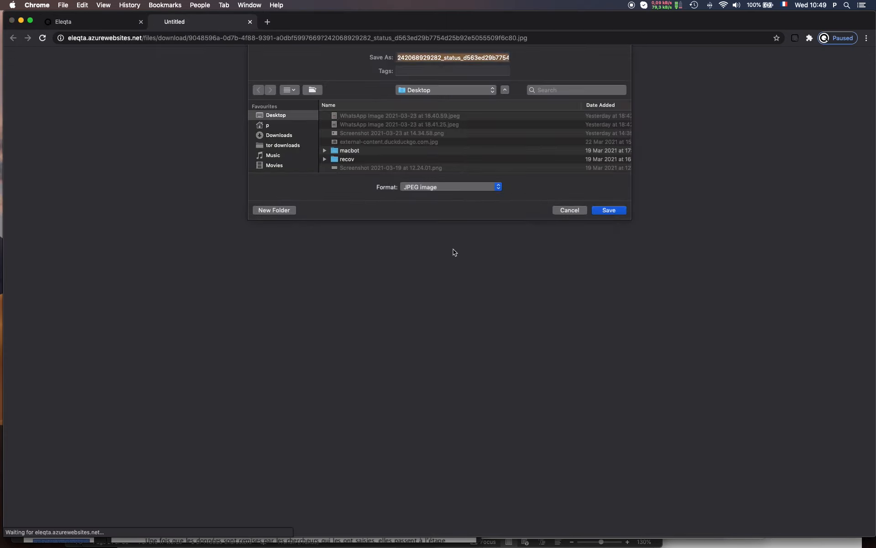
{"action": "left_click", "coordinate": [613, 214]}
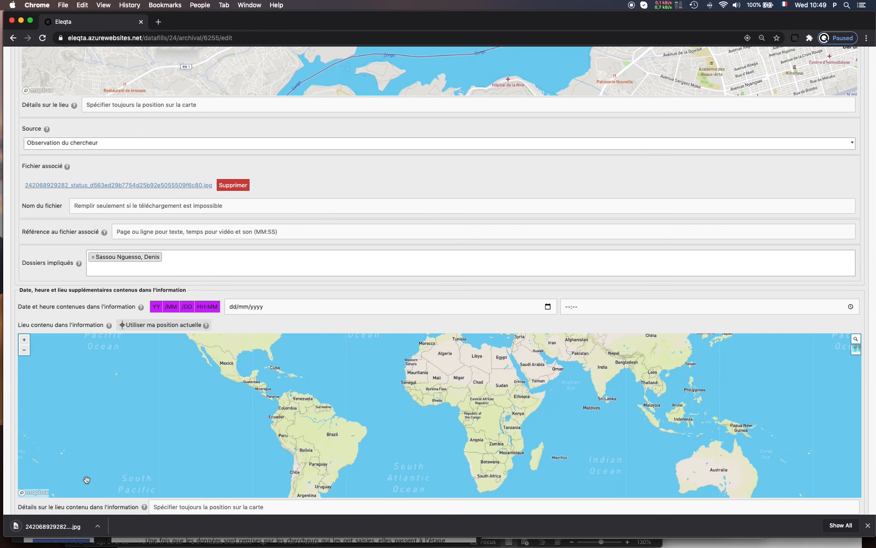
{"action": "left_click", "coordinate": [67, 528]}
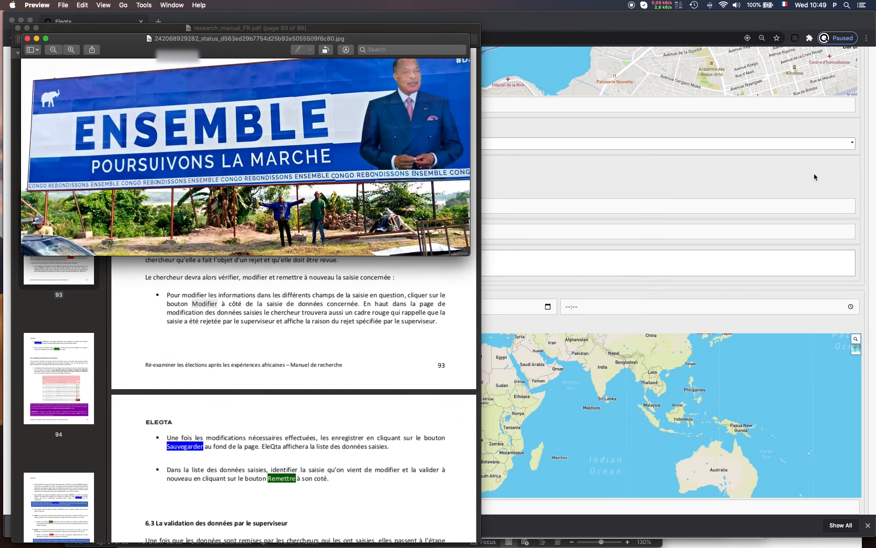
{"action": "left_click", "coordinate": [625, 131]}
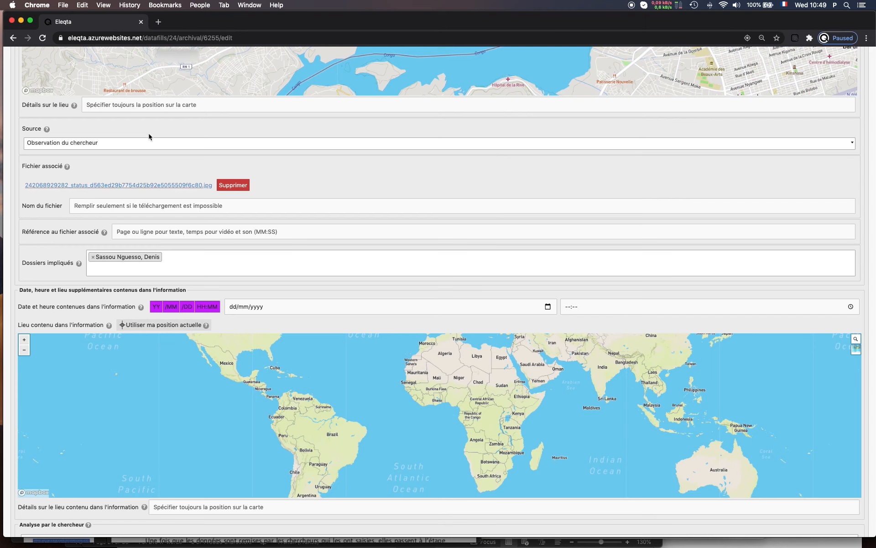
Leave the edit form of entry #6255 without saving and return to the archival entries list.
{"action": "scroll", "coordinate": [165, 202], "scroll_direction": "down", "scroll_amount": 3}
{"action": "scroll", "coordinate": [165, 202], "scroll_direction": "down", "scroll_amount": 2}
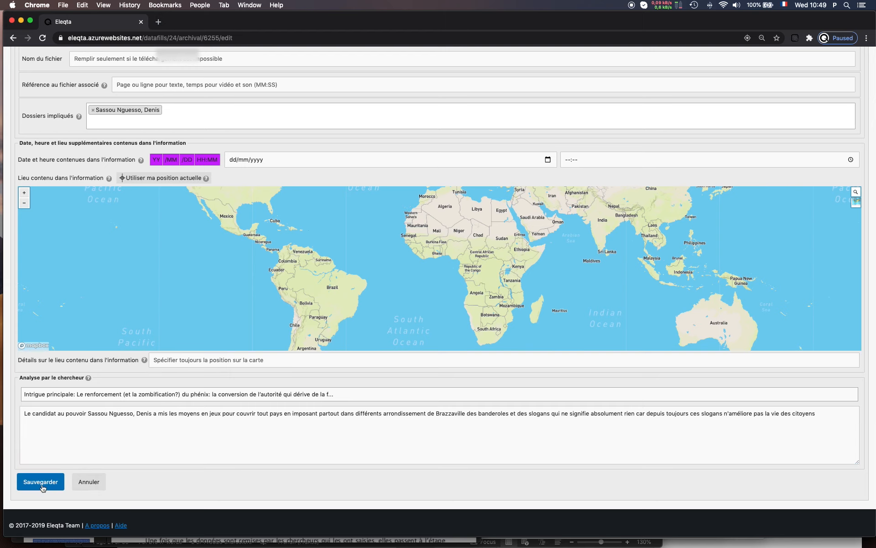
{"action": "left_click", "coordinate": [83, 484]}
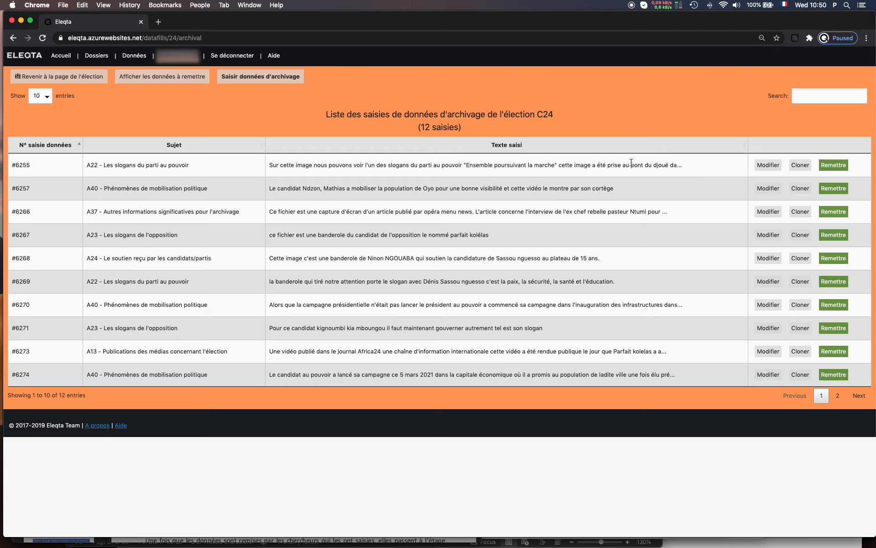
Submit archival entry #6255 for validation and confirm the submission.
{"action": "left_click", "coordinate": [833, 165]}
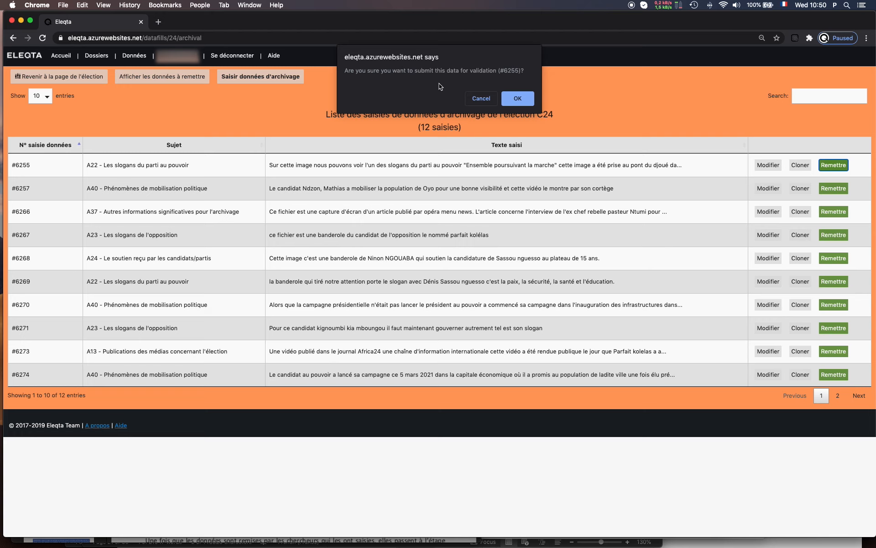
{"action": "left_click", "coordinate": [519, 102]}
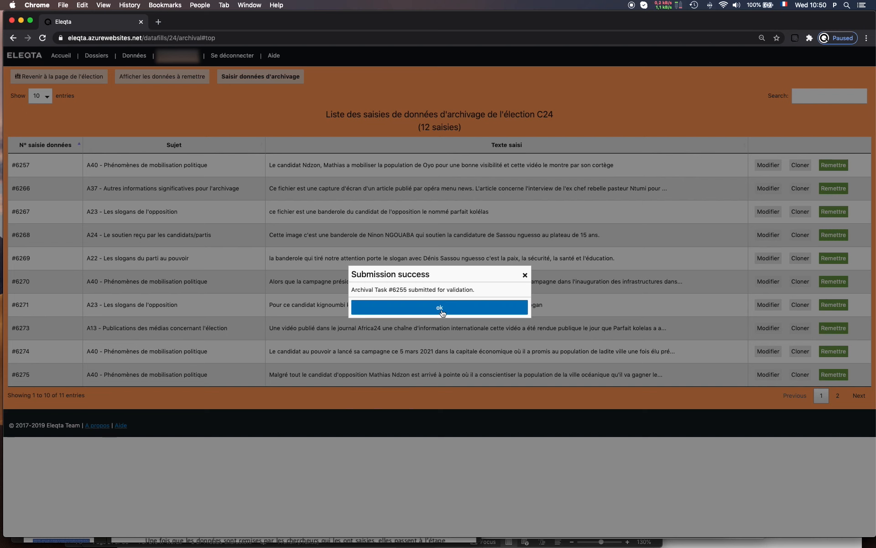
{"action": "left_click", "coordinate": [439, 312]}
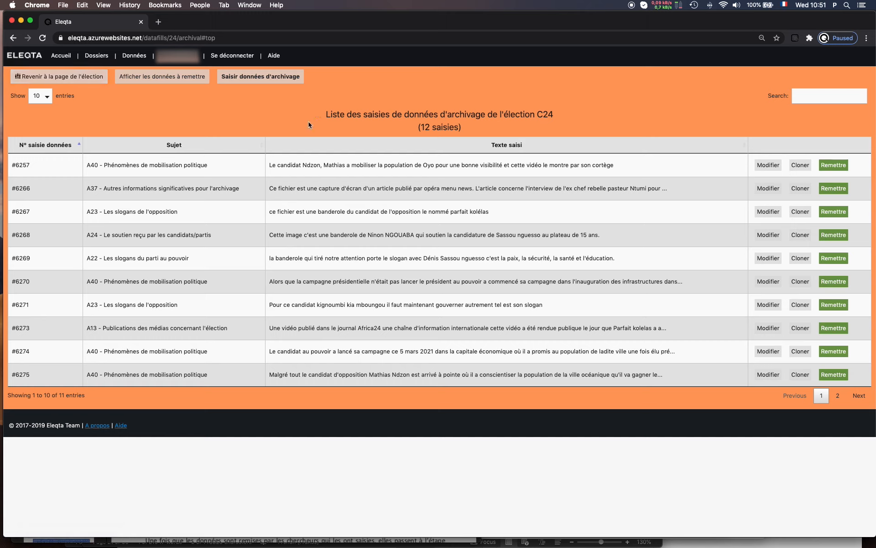
Go back to the election page and display the observation data entries of mission M449.
{"action": "left_click", "coordinate": [83, 80]}
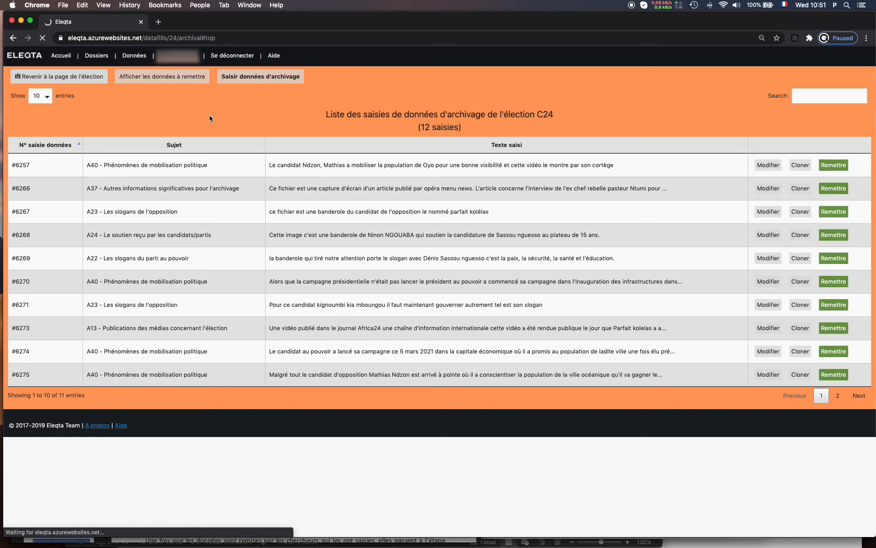
{"action": "scroll", "coordinate": [313, 301], "scroll_direction": "down", "scroll_amount": 5}
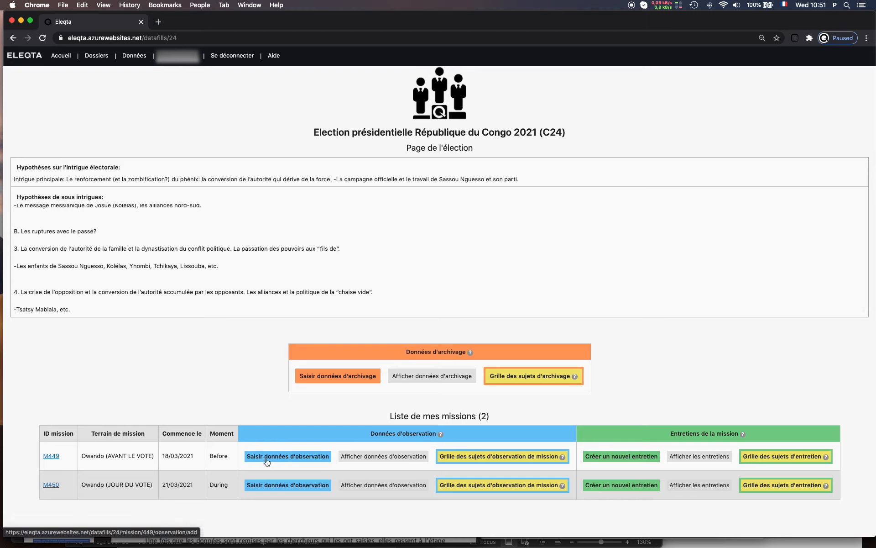
{"action": "left_click", "coordinate": [379, 456]}
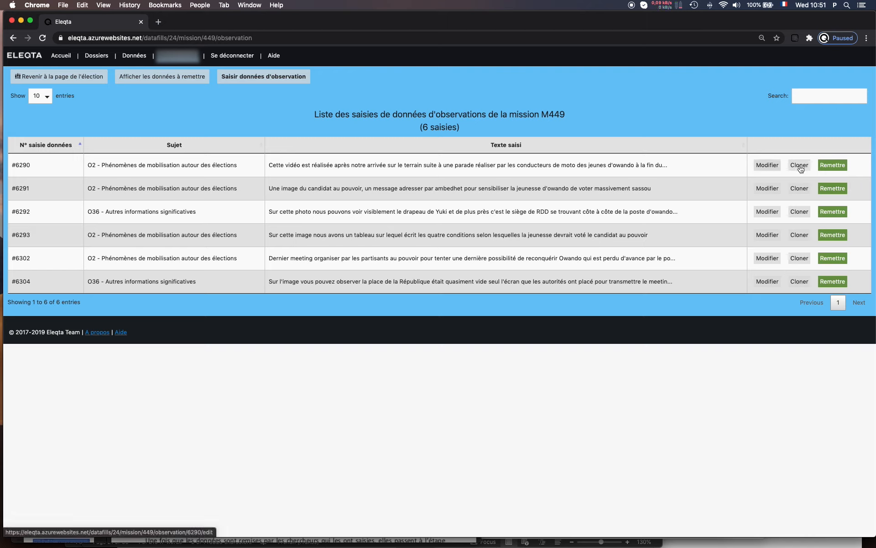
Return to the election page and look over the missions list and the section for submitting data to the supervisor.
{"action": "left_click", "coordinate": [76, 79]}
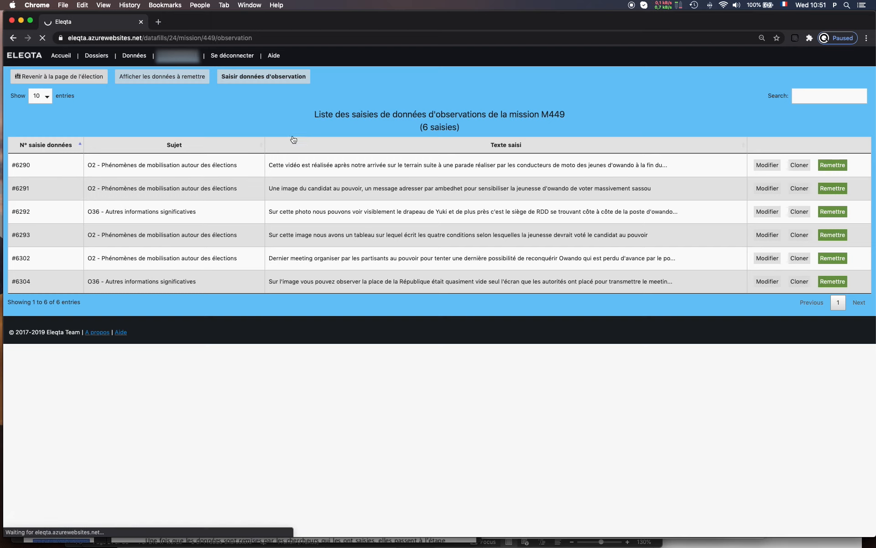
{"action": "scroll", "coordinate": [196, 304], "scroll_direction": "down", "scroll_amount": 10}
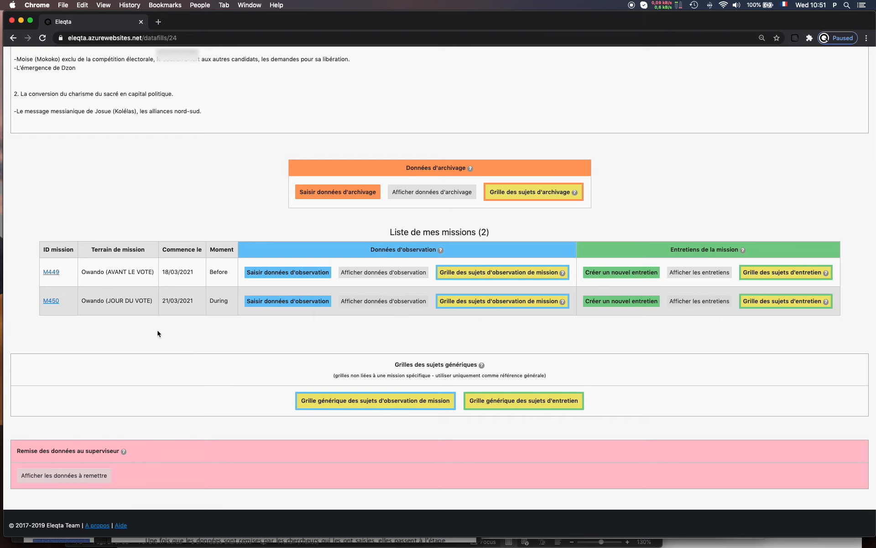
{"action": "scroll", "coordinate": [196, 339], "scroll_direction": "up", "scroll_amount": 3}
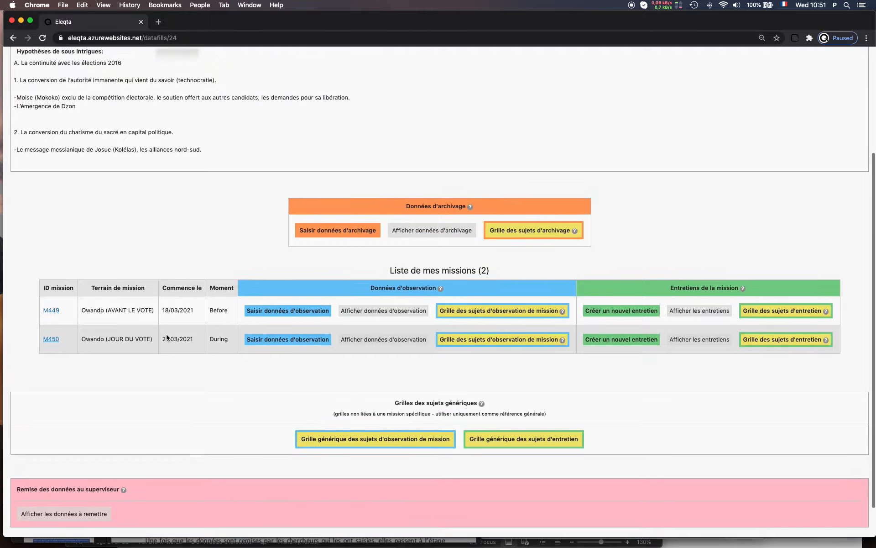
Display the entries awaiting submission to the supervisor and look over the list.
{"action": "scroll", "coordinate": [221, 335], "scroll_direction": "down", "scroll_amount": 3}
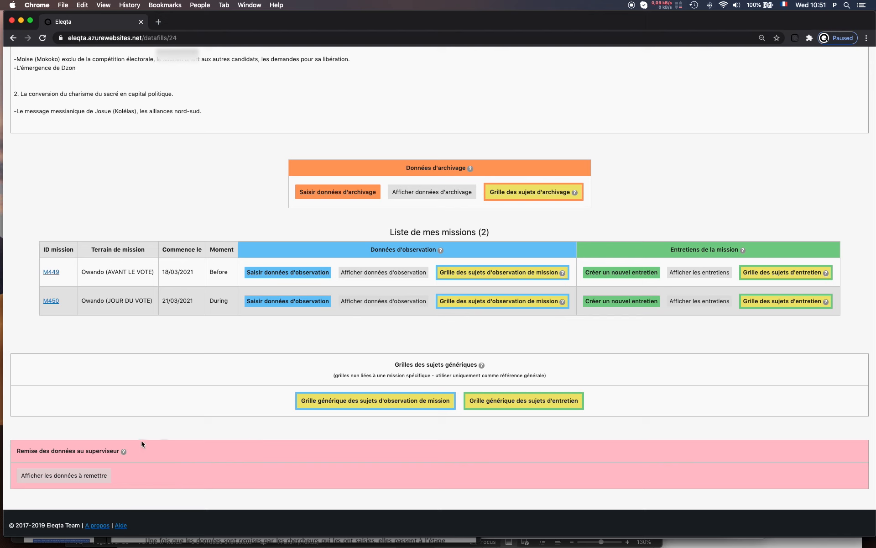
{"action": "left_click", "coordinate": [73, 479]}
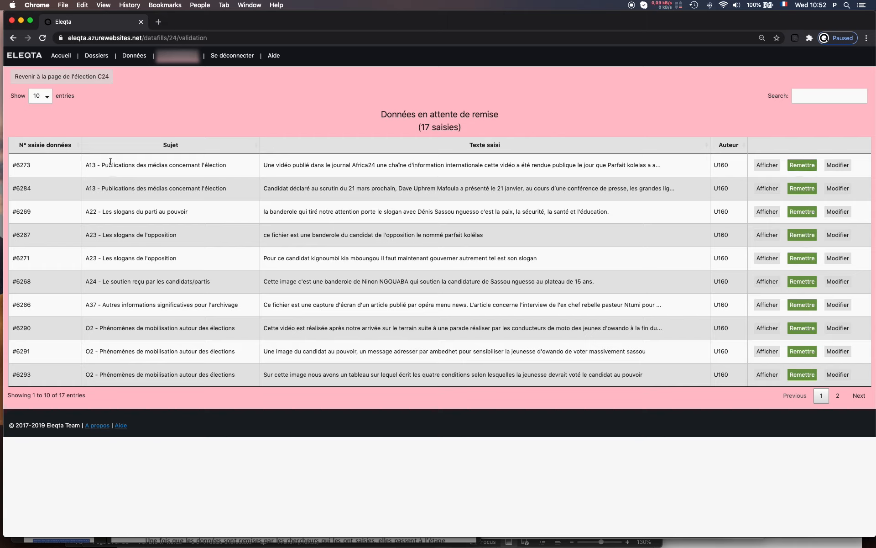
{"action": "scroll", "coordinate": [294, 230], "scroll_direction": "down", "scroll_amount": 1}
{"action": "scroll", "coordinate": [296, 229], "scroll_direction": "up", "scroll_amount": 2}
Submit entry #6273 (A13 - Publications des médias concernant l'élection) for validation and confirm the submission.
{"action": "left_click", "coordinate": [804, 169]}
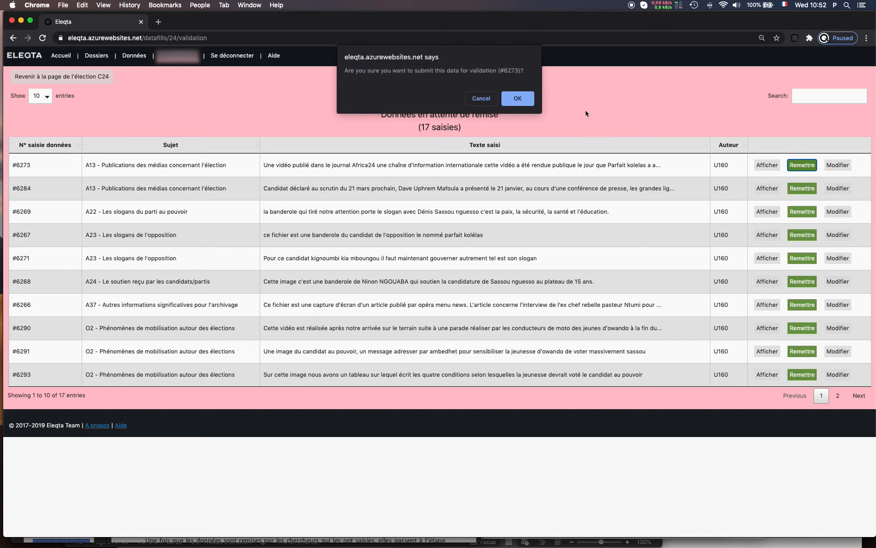
{"action": "left_click", "coordinate": [521, 100]}
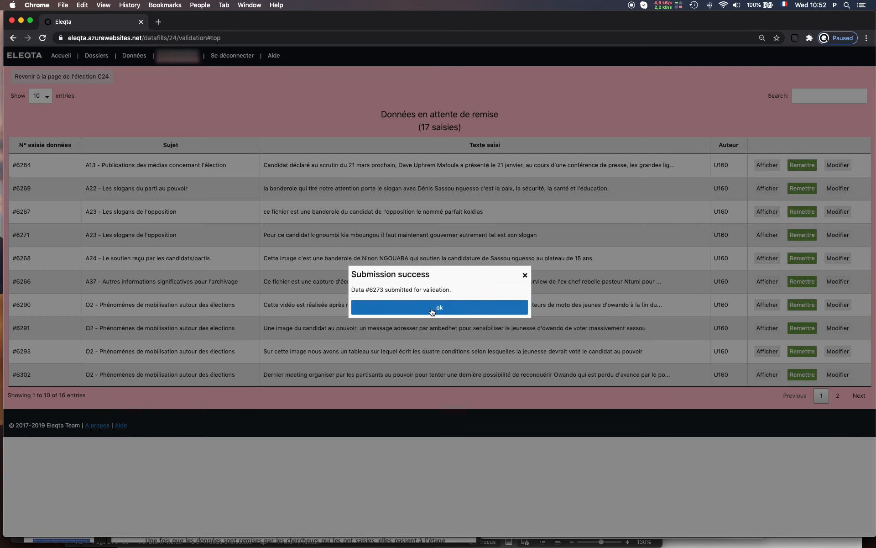
{"action": "left_click", "coordinate": [431, 307]}
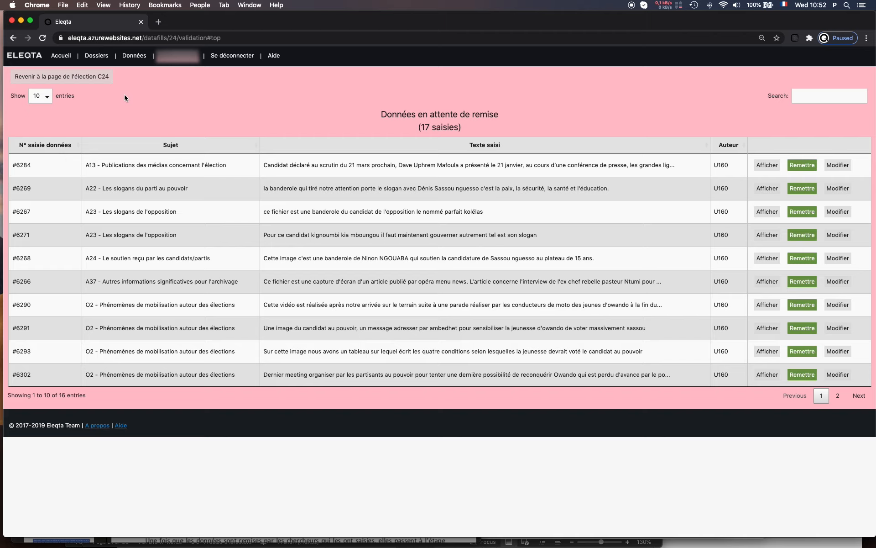
Open the list of data entered by the team, search it for 160, and examine the status of the matching entries.
{"action": "left_click", "coordinate": [137, 57]}
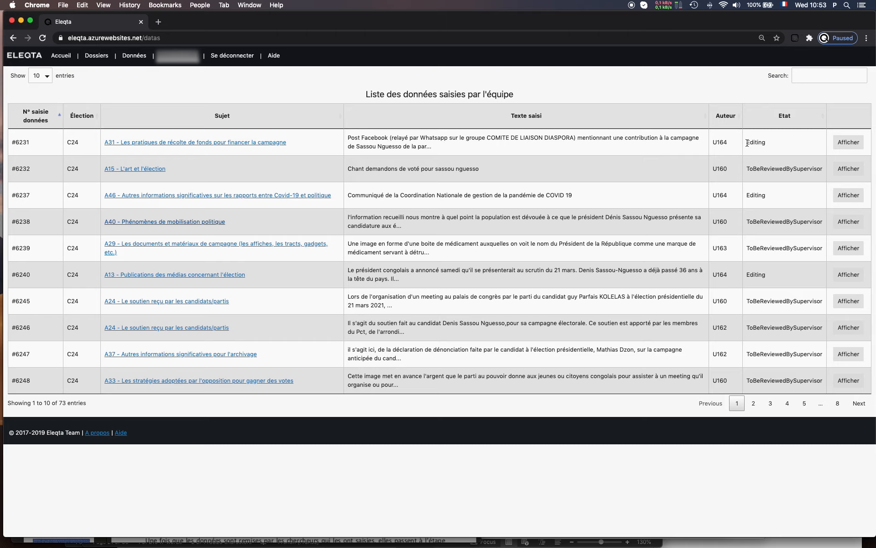
{"action": "left_click_drag", "start_coordinate": [747, 143], "coordinate": [774, 145]}
{"action": "left_click", "coordinate": [770, 145]}
{"action": "left_click", "coordinate": [827, 76]}
{"action": "type", "text": "160"}
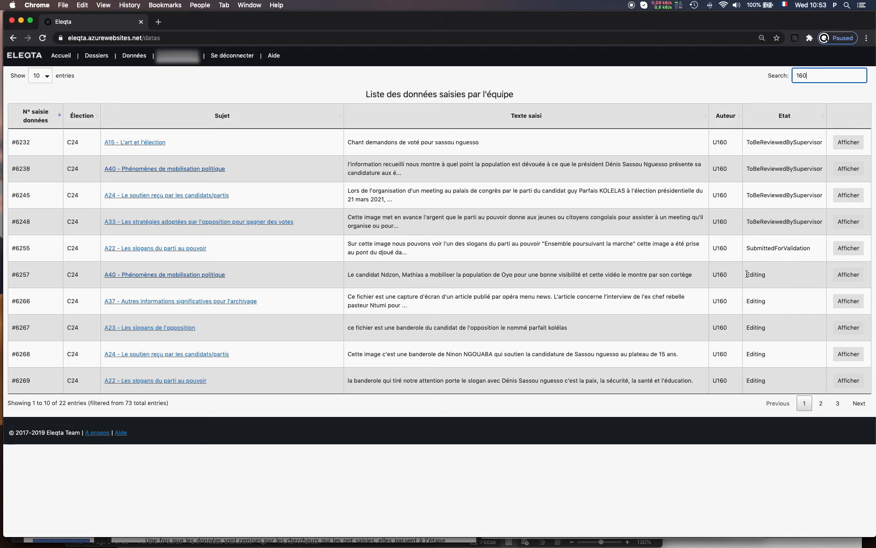
{"action": "left_click_drag", "start_coordinate": [747, 276], "coordinate": [773, 279]}
{"action": "left_click", "coordinate": [765, 254]}
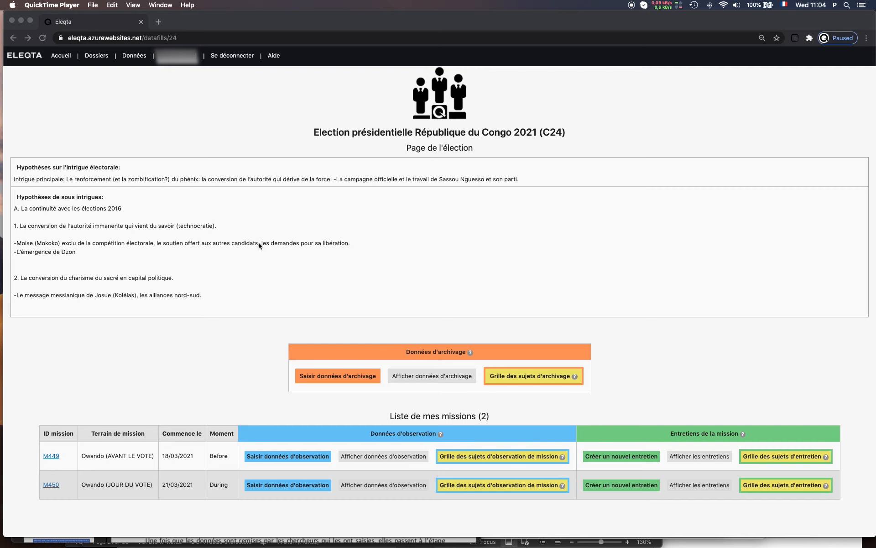
From the C24 election page, display the list of archival data entries.
{"action": "scroll", "coordinate": [312, 289], "scroll_direction": "down", "scroll_amount": 5}
{"action": "scroll", "coordinate": [209, 384], "scroll_direction": "down", "scroll_amount": 5}
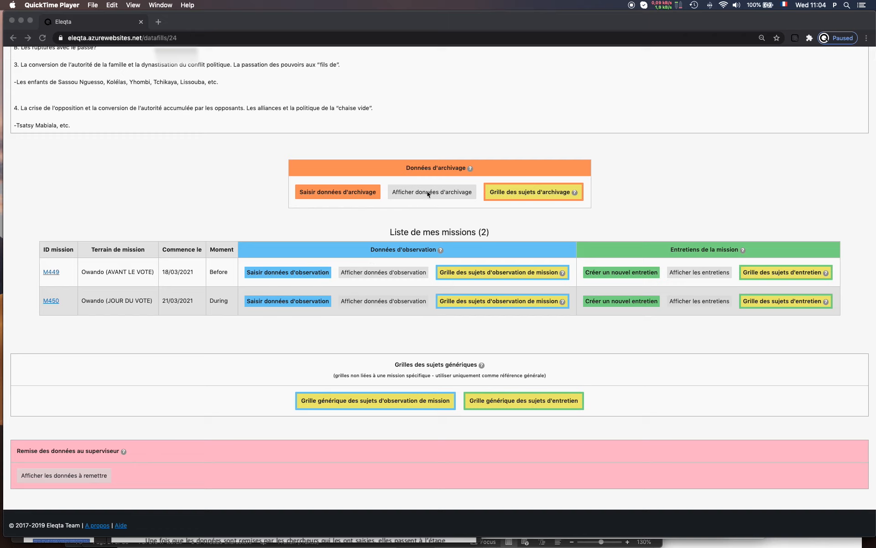
{"action": "scroll", "coordinate": [243, 159], "scroll_direction": "up", "scroll_amount": 1}
{"action": "scroll", "coordinate": [192, 191], "scroll_direction": "down", "scroll_amount": 1}
{"action": "left_click", "coordinate": [418, 190]}
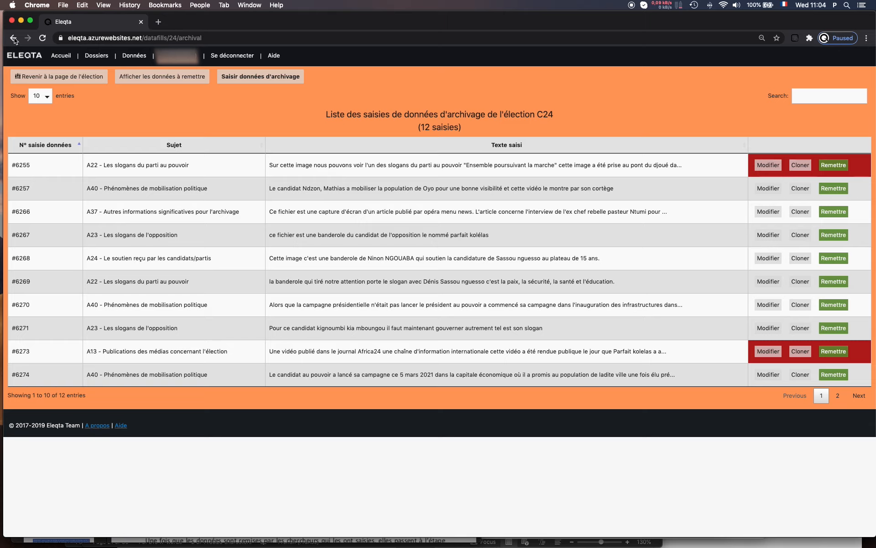
Return to the election page and display the data to submit to the supervisor.
{"action": "left_click", "coordinate": [48, 80]}
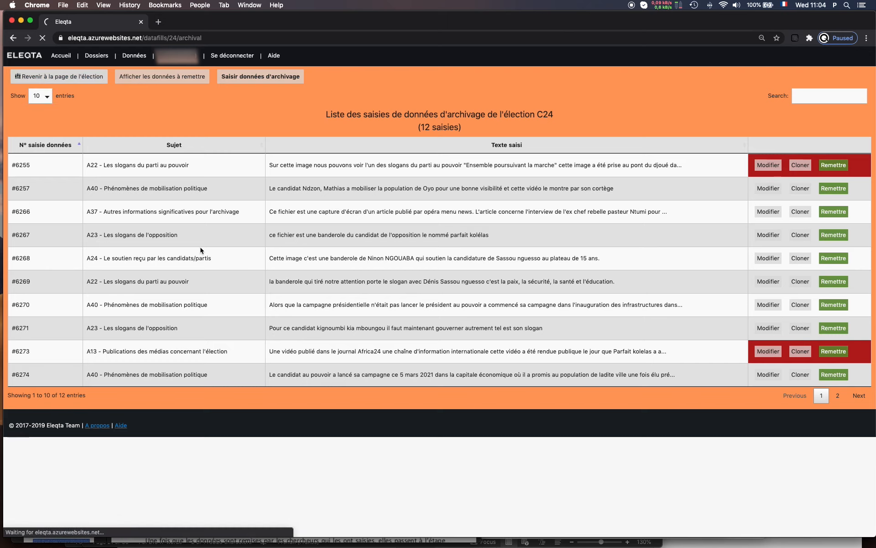
{"action": "scroll", "coordinate": [200, 244], "scroll_direction": "down", "scroll_amount": 3}
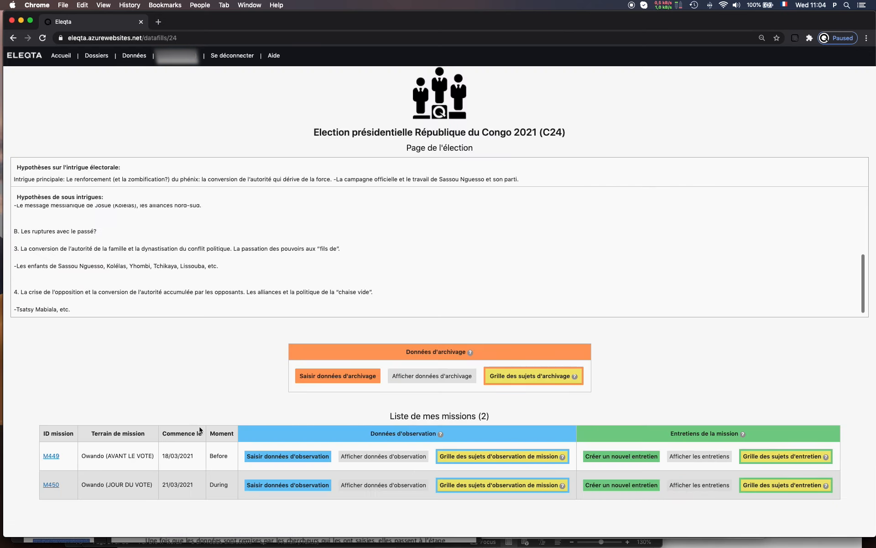
{"action": "scroll", "coordinate": [196, 410], "scroll_direction": "down", "scroll_amount": 8}
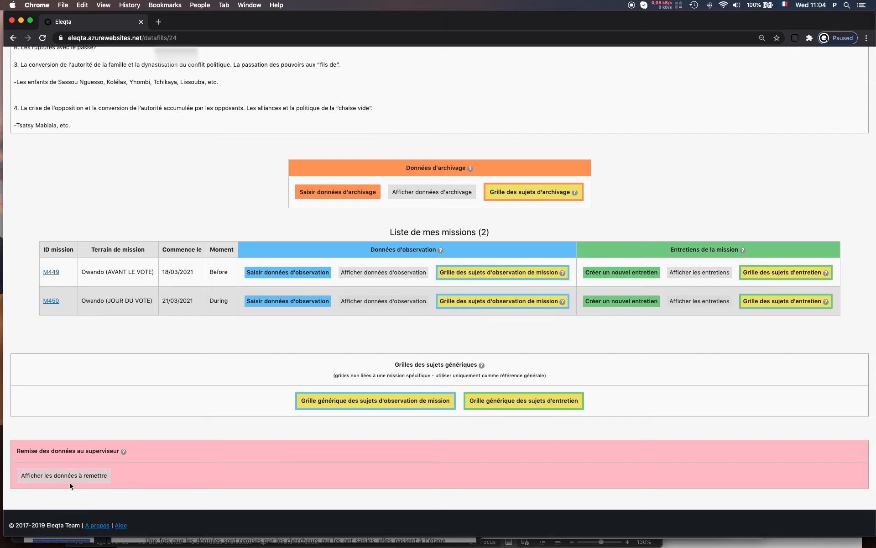
{"action": "left_click", "coordinate": [73, 476]}
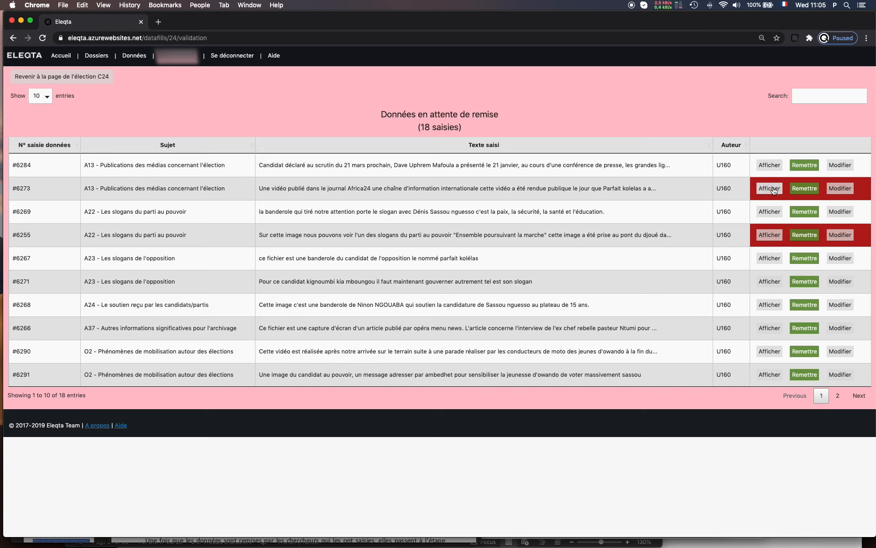
Open rejected entry #6273 for editing and examine the rejection reason, text, location, source, associated file and researcher analysis.
{"action": "left_click", "coordinate": [840, 189]}
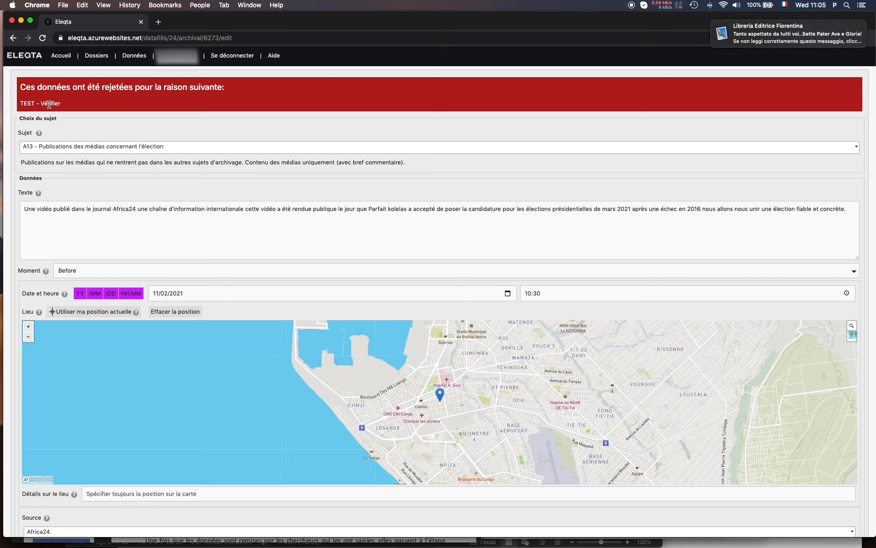
{"action": "scroll", "coordinate": [18, 164], "scroll_direction": "down", "scroll_amount": 5}
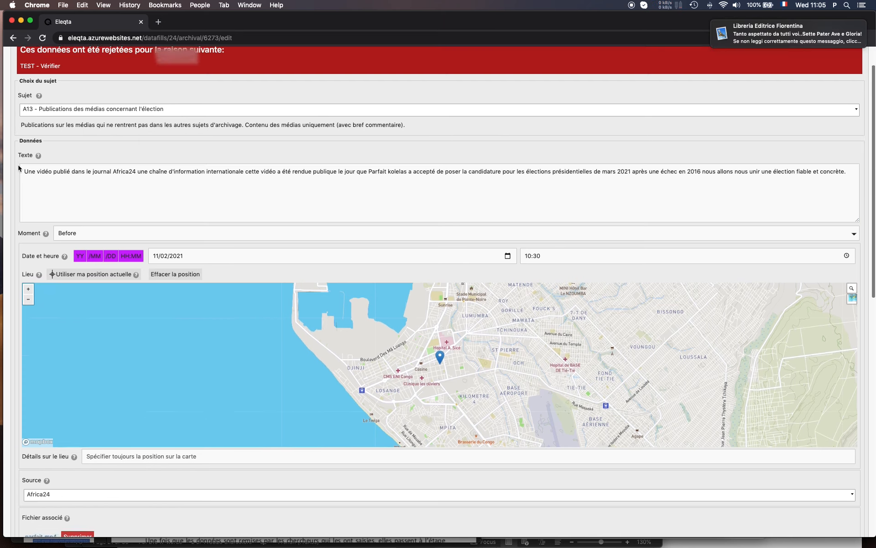
{"action": "scroll", "coordinate": [5, 191], "scroll_direction": "down", "scroll_amount": 6}
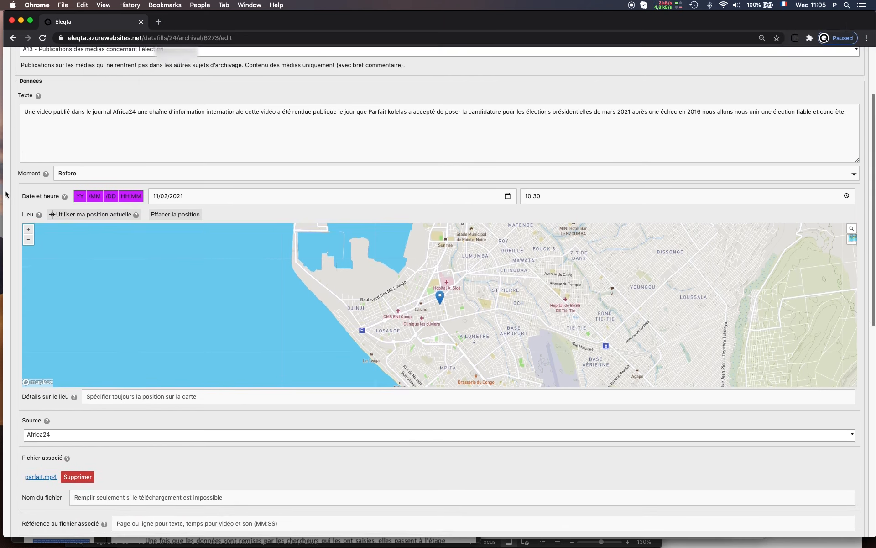
{"action": "scroll", "coordinate": [8, 185], "scroll_direction": "down", "scroll_amount": 2}
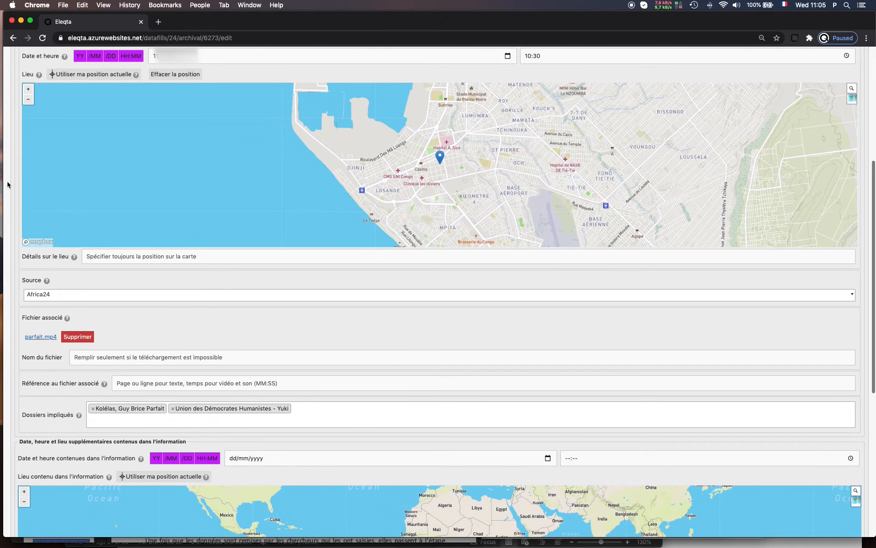
{"action": "scroll", "coordinate": [14, 165], "scroll_direction": "down", "scroll_amount": 15}
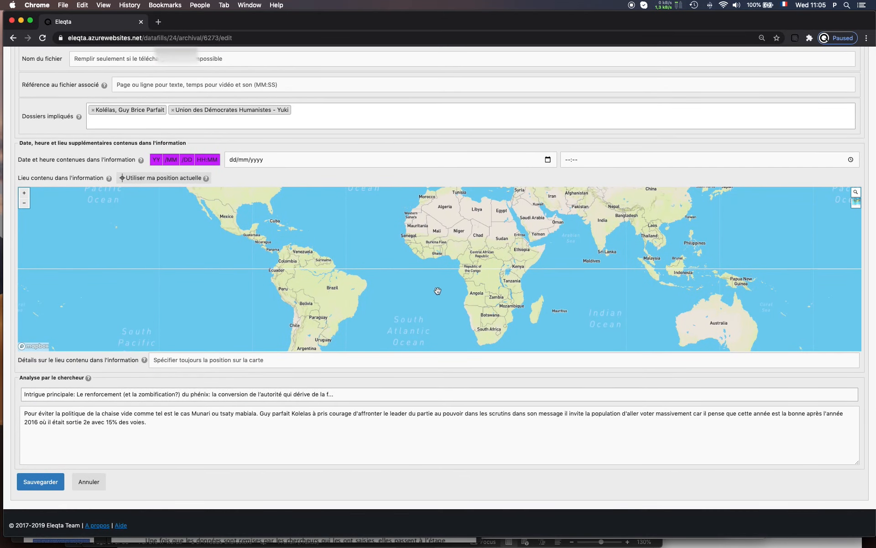
{"action": "left_click", "coordinate": [246, 436]}
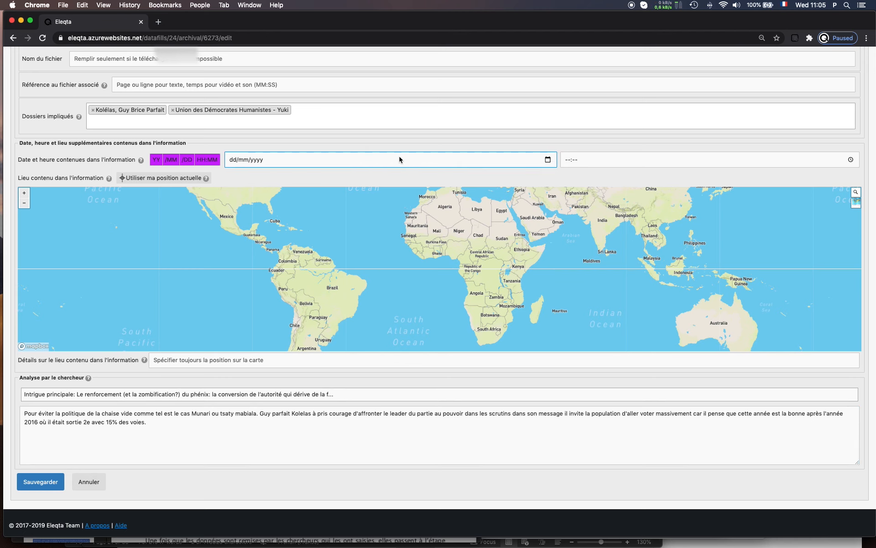
{"action": "scroll", "coordinate": [256, 180], "scroll_direction": "up", "scroll_amount": 4}
{"action": "scroll", "coordinate": [123, 117], "scroll_direction": "up", "scroll_amount": 8}
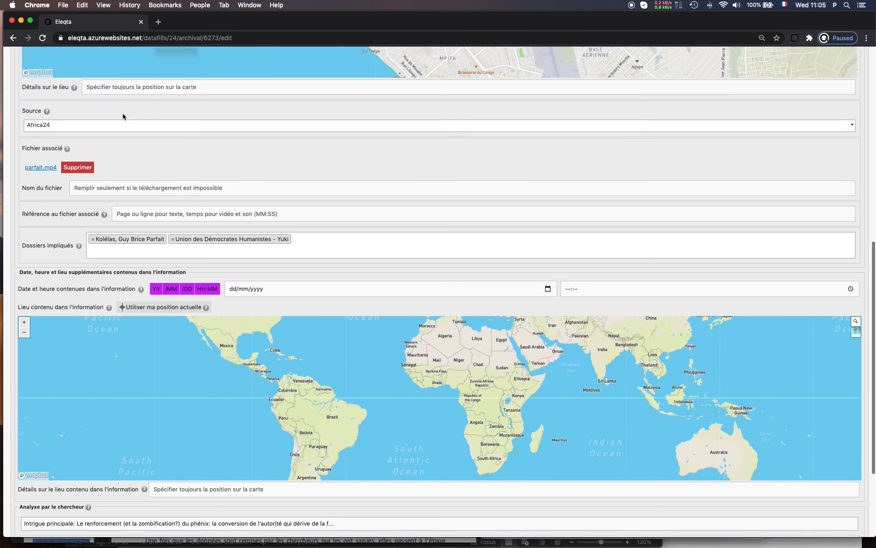
{"action": "scroll", "coordinate": [240, 195], "scroll_direction": "up", "scroll_amount": 10}
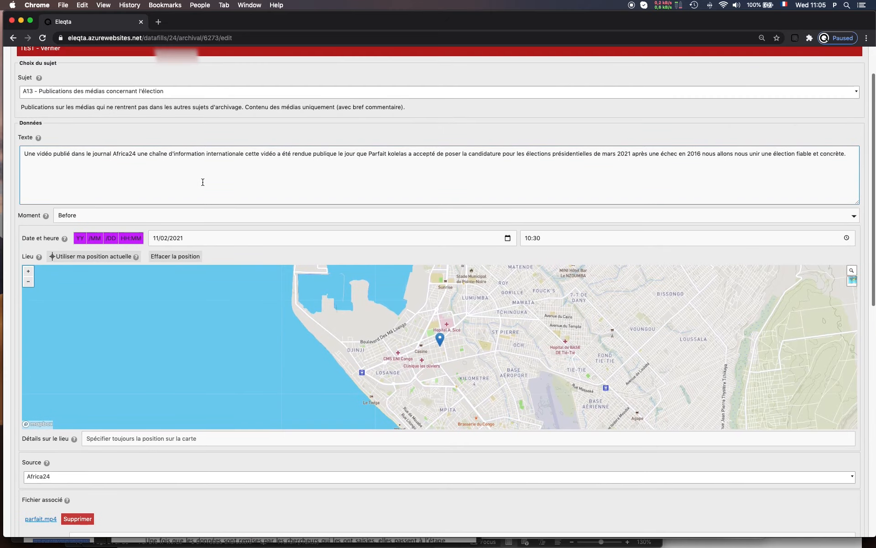
{"action": "scroll", "coordinate": [202, 182], "scroll_direction": "down", "scroll_amount": 4}
{"action": "scroll", "coordinate": [159, 260], "scroll_direction": "down", "scroll_amount": 9}
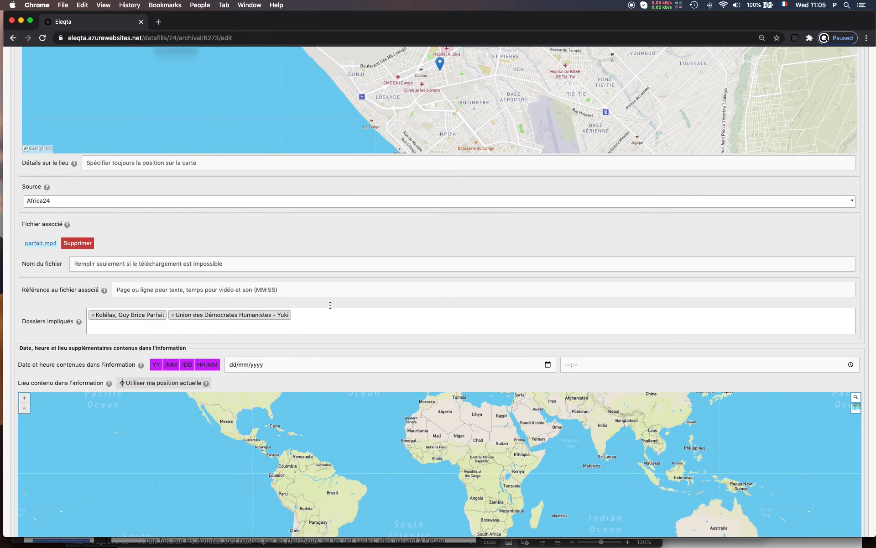
{"action": "scroll", "coordinate": [215, 234], "scroll_direction": "down", "scroll_amount": 10}
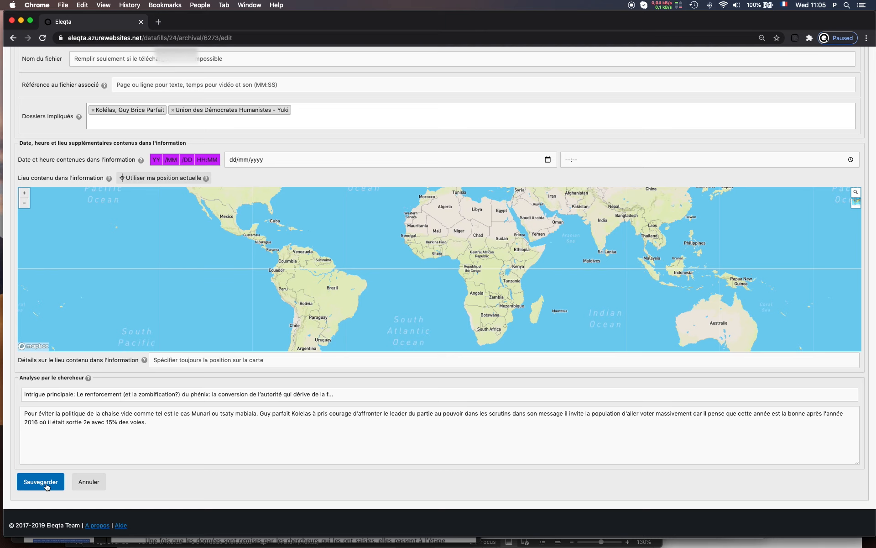
Save entry #6273 and sort the archival entries list by entry number in descending order.
{"action": "left_click", "coordinate": [47, 486]}
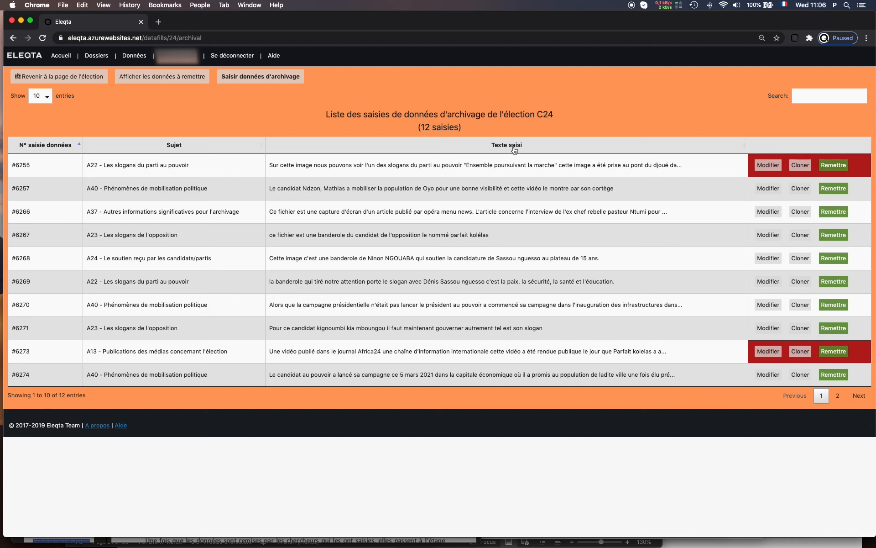
{"action": "left_click", "coordinate": [61, 148]}
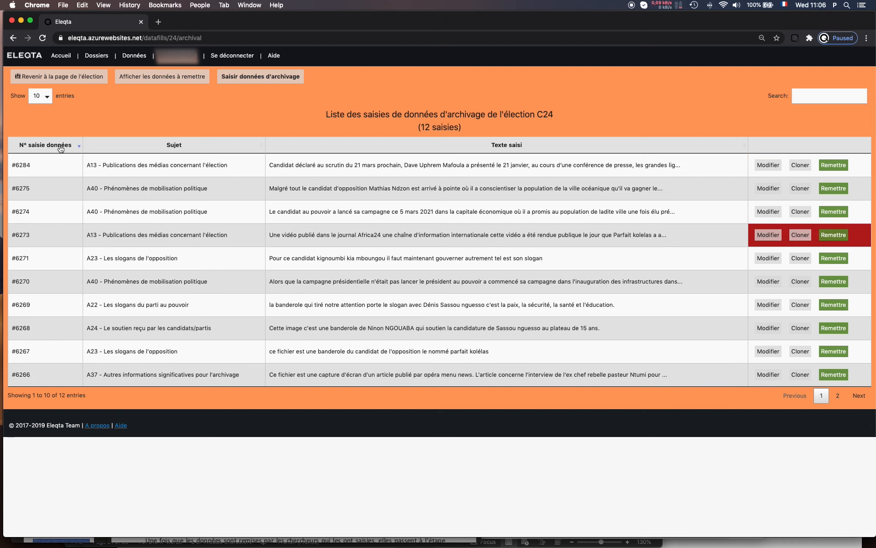